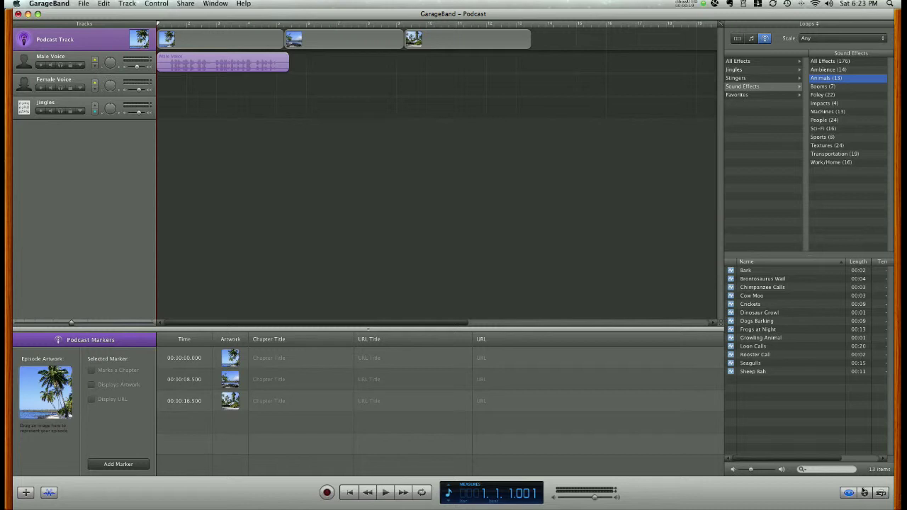
Look through the photo media and the podcast sound categories in the loop browser, ending at the Animals sound effects.
{"action": "left_click", "coordinate": [881, 493]}
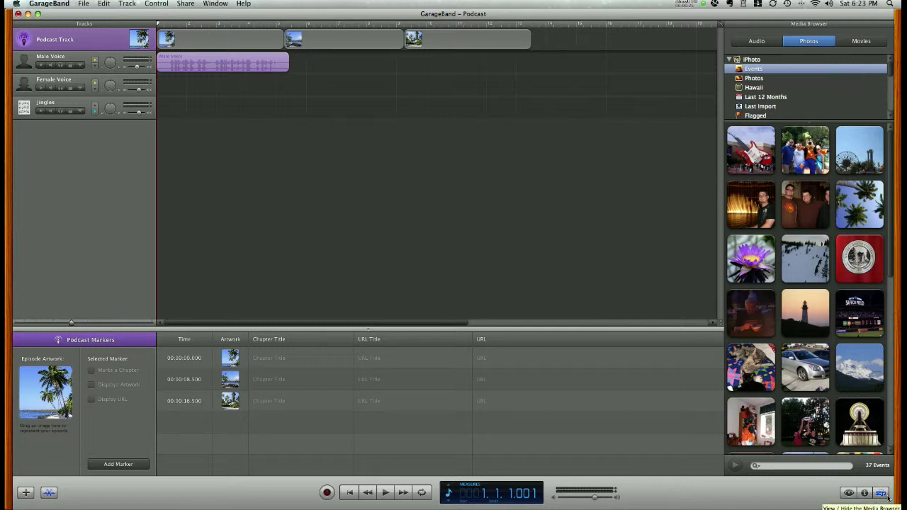
{"action": "left_click", "coordinate": [848, 493]}
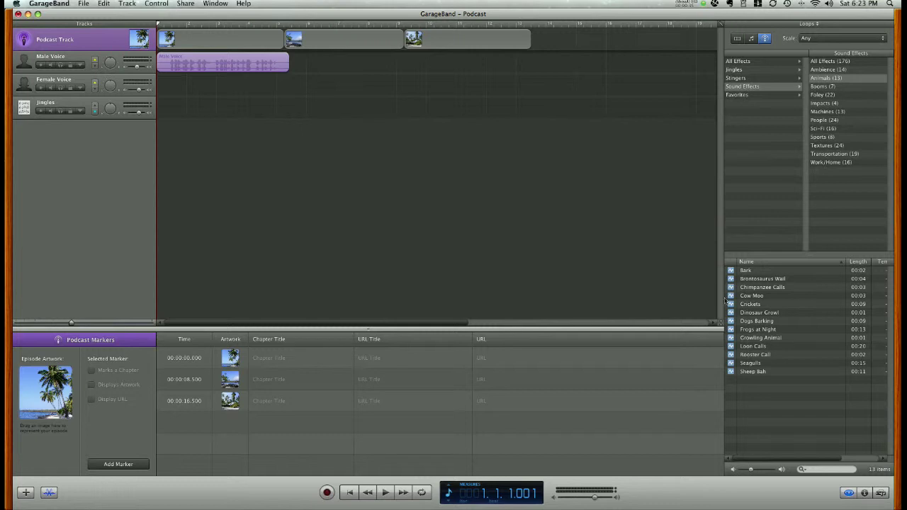
{"action": "left_click", "coordinate": [765, 39]}
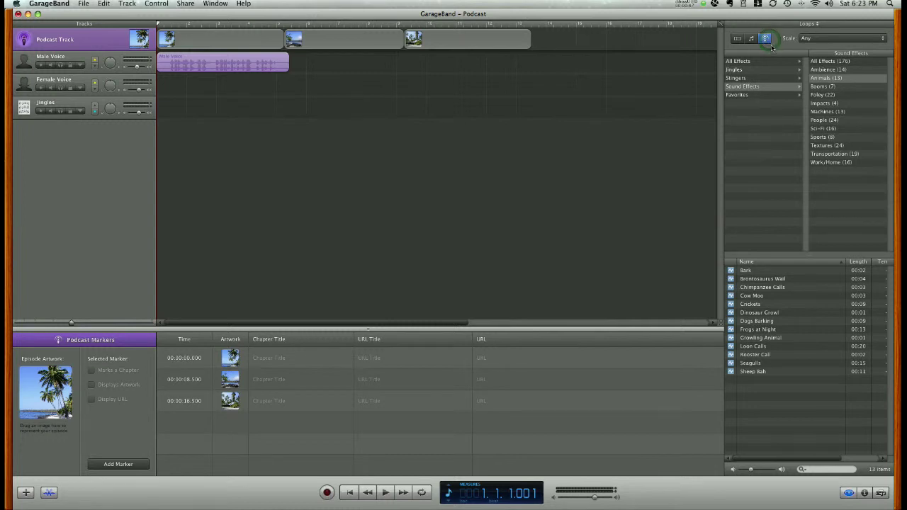
{"action": "left_click", "coordinate": [759, 62]}
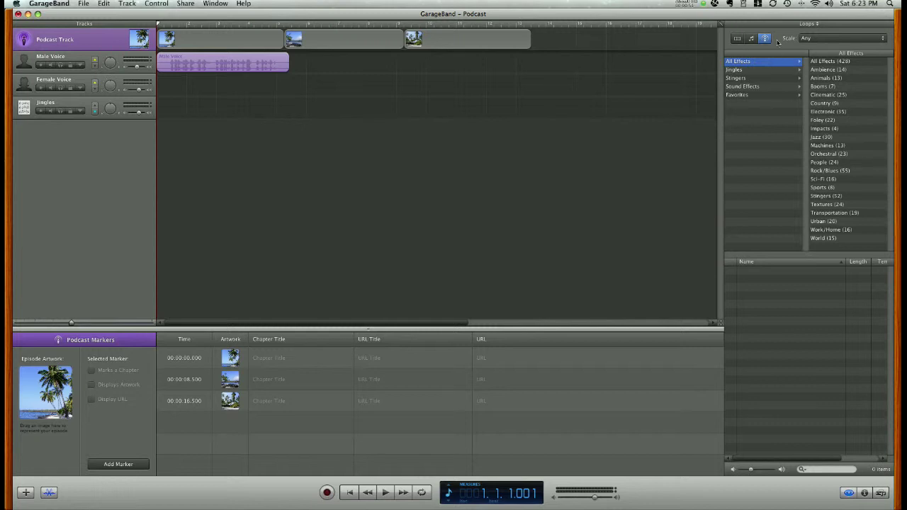
{"action": "left_click", "coordinate": [743, 70]}
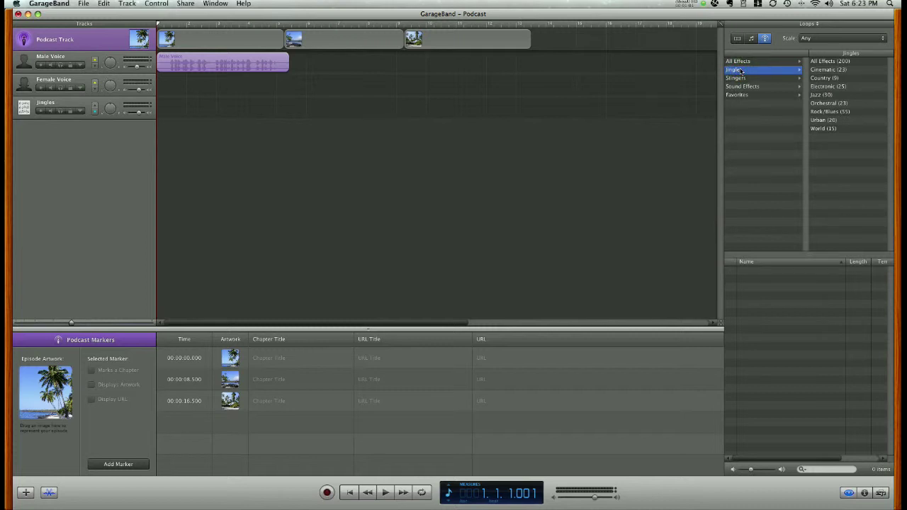
{"action": "left_click", "coordinate": [756, 89]}
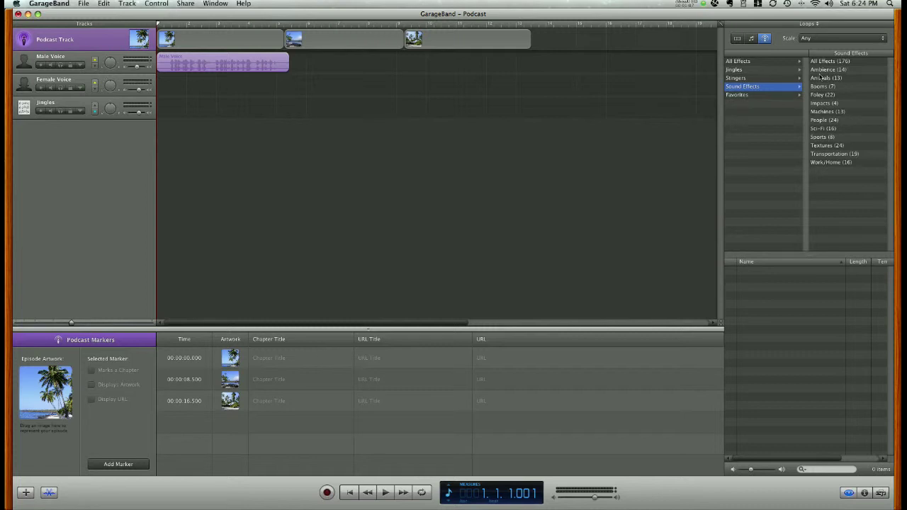
{"action": "left_click", "coordinate": [820, 77]}
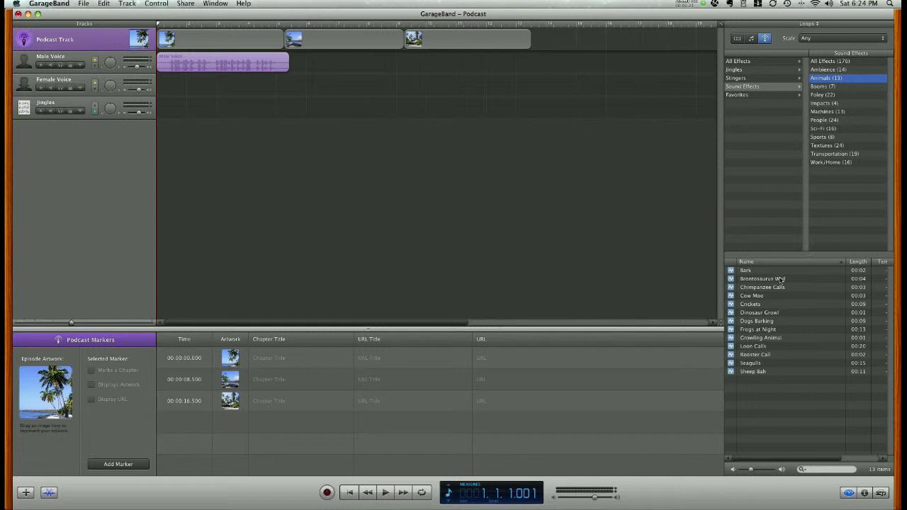
Preview the Bark, Seagulls, Dinosaur Growl and Chimpanzee Calls sound effects, raising the system volume.
{"action": "left_click", "coordinate": [758, 272]}
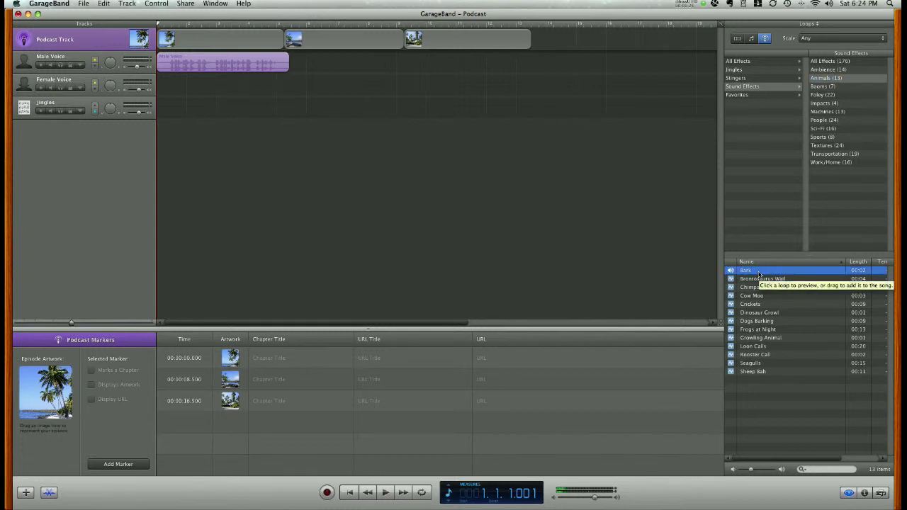
{"action": "key", "text": "XF86AudioRaiseVolume"}
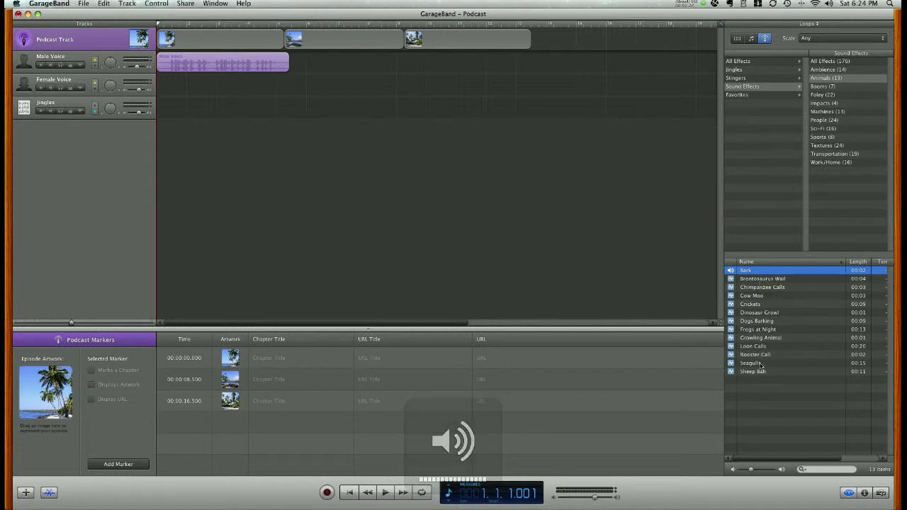
{"action": "left_click", "coordinate": [761, 363]}
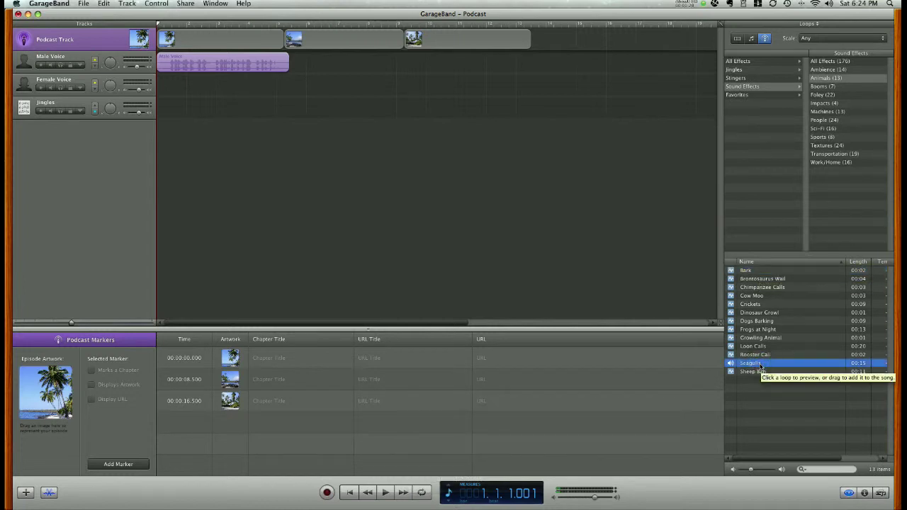
{"action": "left_click", "coordinate": [773, 314]}
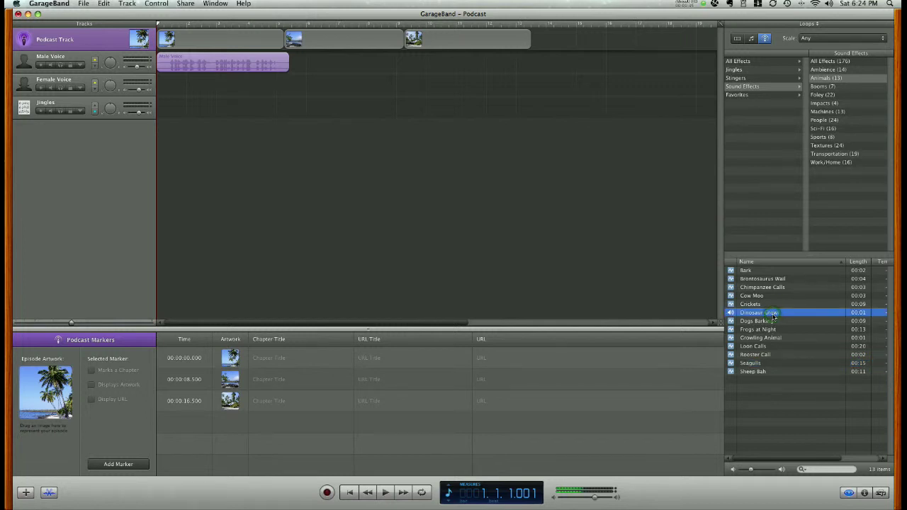
{"action": "left_click", "coordinate": [772, 287]}
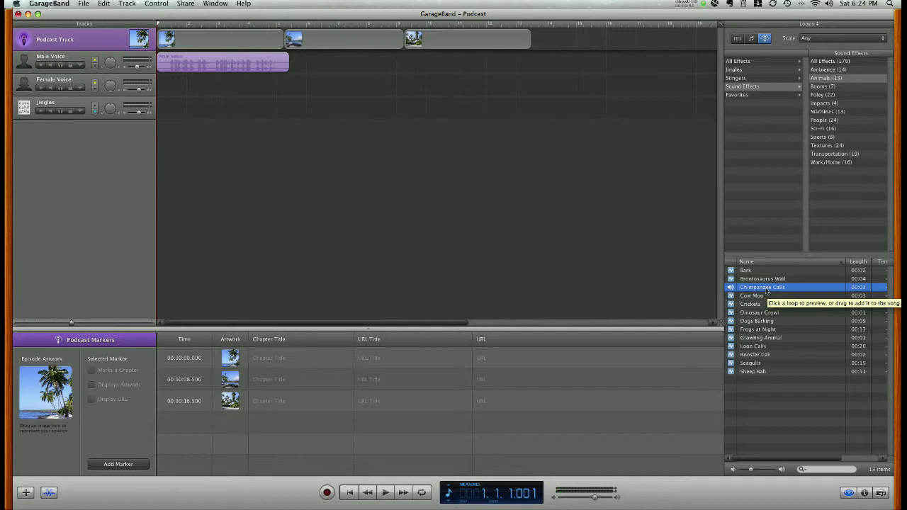
Add Chimpanzee Calls at measure 1 and Bark at measure 3 on new tracks, and shift the Male Voice region to about measure 4.5.
{"action": "left_click_drag", "start_coordinate": [765, 288], "coordinate": [162, 218]}
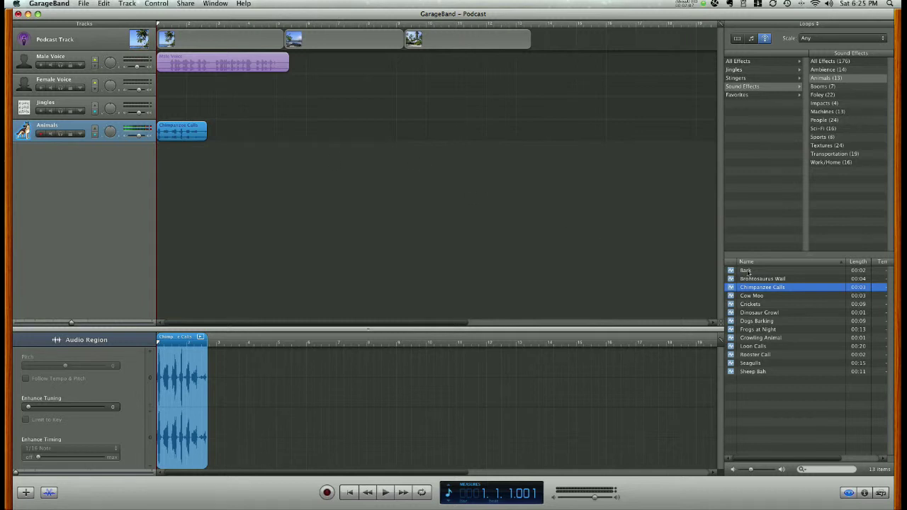
{"action": "left_click_drag", "start_coordinate": [763, 273], "coordinate": [209, 218]}
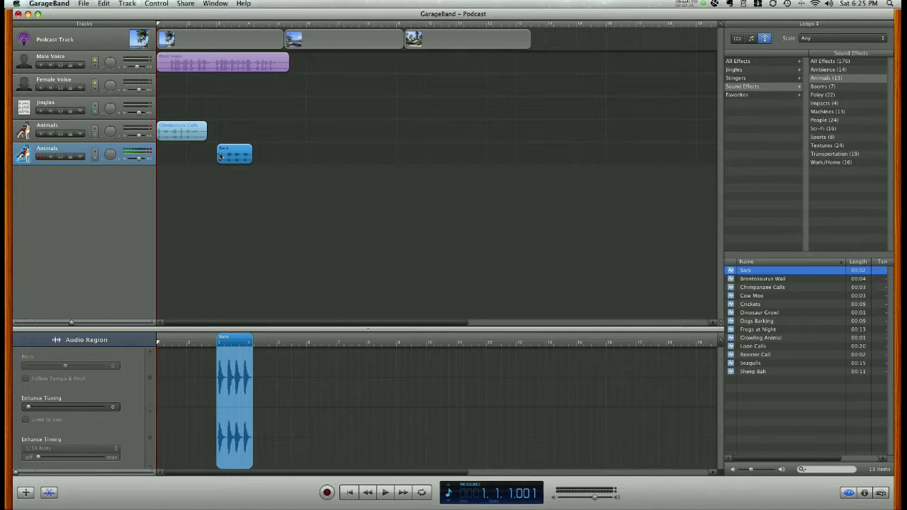
{"action": "left_click_drag", "start_coordinate": [187, 67], "coordinate": [294, 67]}
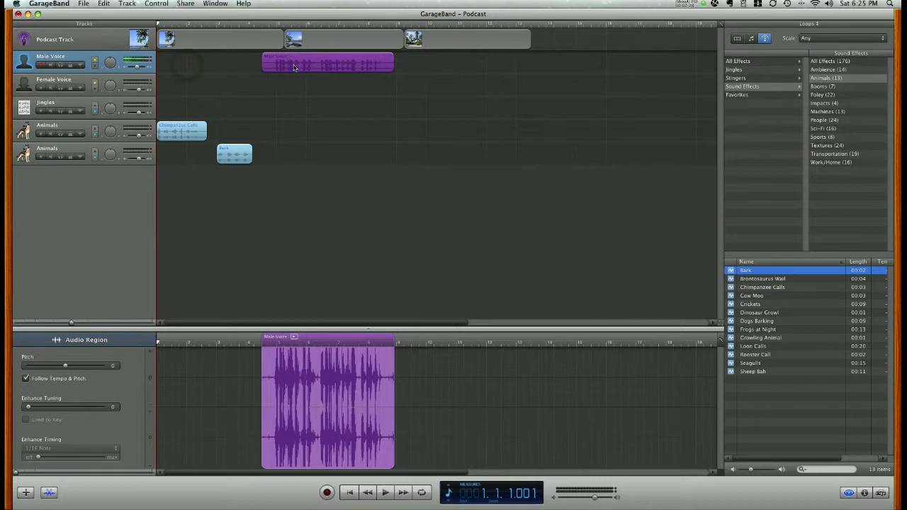
Raise the master volume slightly, play the arrangement into the Male Voice region, and return the playhead to the beginning.
{"action": "left_click", "coordinate": [594, 497]}
{"action": "left_click_drag", "start_coordinate": [594, 497], "coordinate": [602, 497]}
{"action": "left_click", "coordinate": [383, 492]}
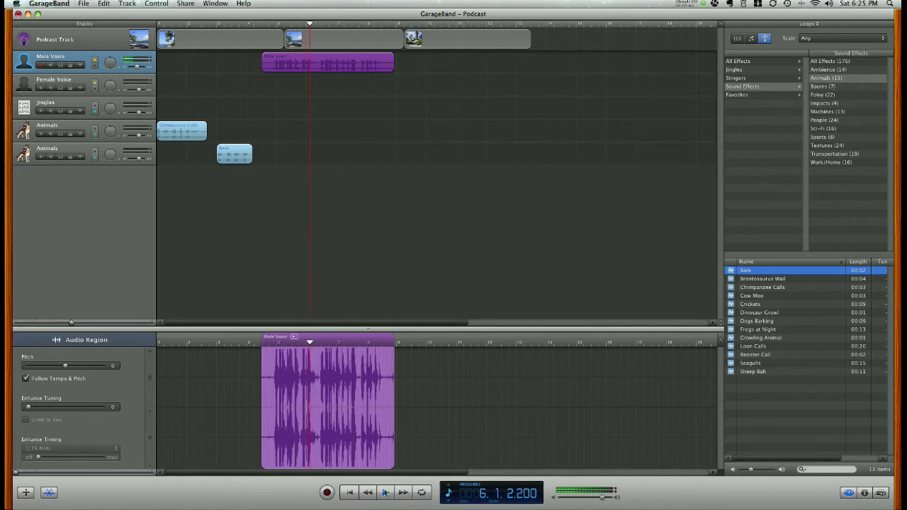
{"action": "left_click", "coordinate": [385, 492]}
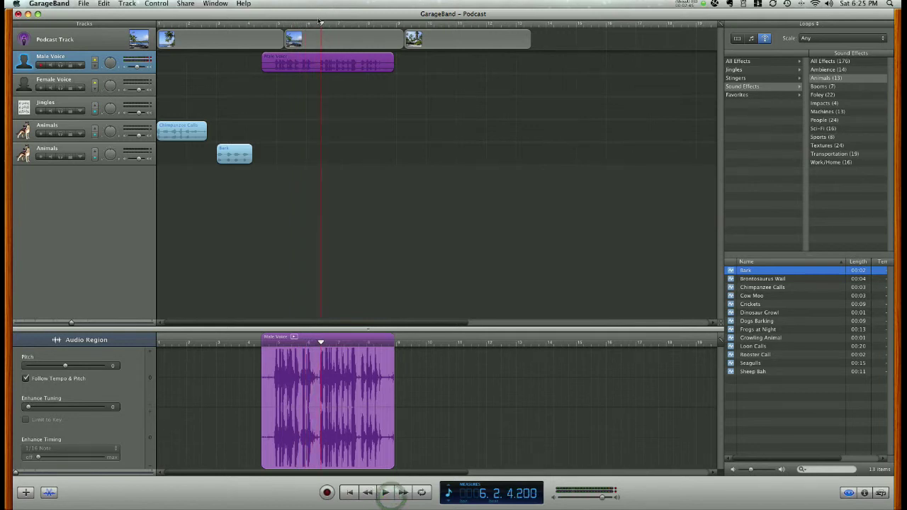
{"action": "left_click_drag", "start_coordinate": [320, 24], "coordinate": [145, 8]}
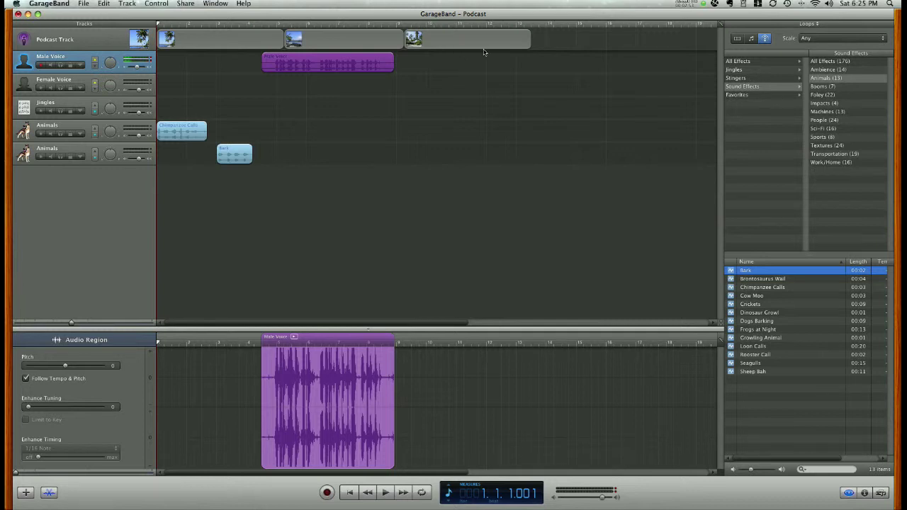
Preview the Rock/Blues jingles Barbeque Blues Long, Daydream, Motocross and Offroad Short.
{"action": "left_click", "coordinate": [737, 70]}
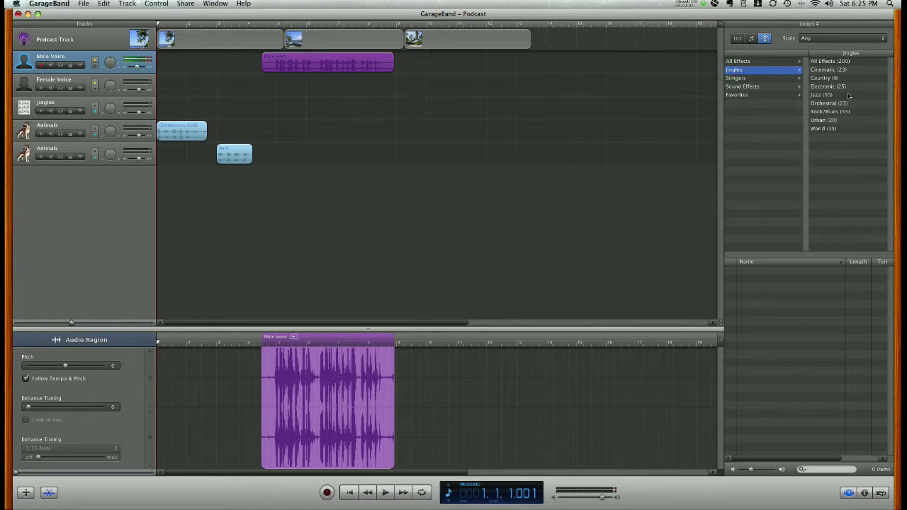
{"action": "left_click", "coordinate": [831, 114]}
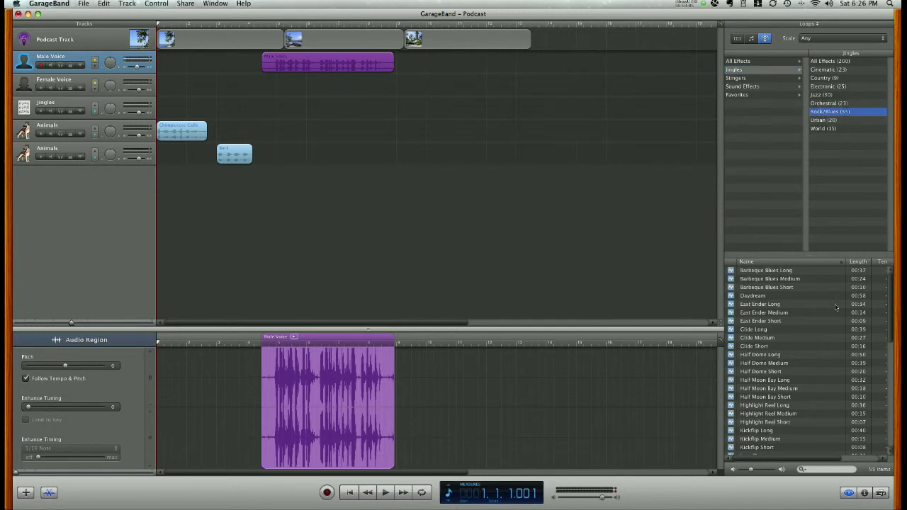
{"action": "left_click", "coordinate": [765, 271]}
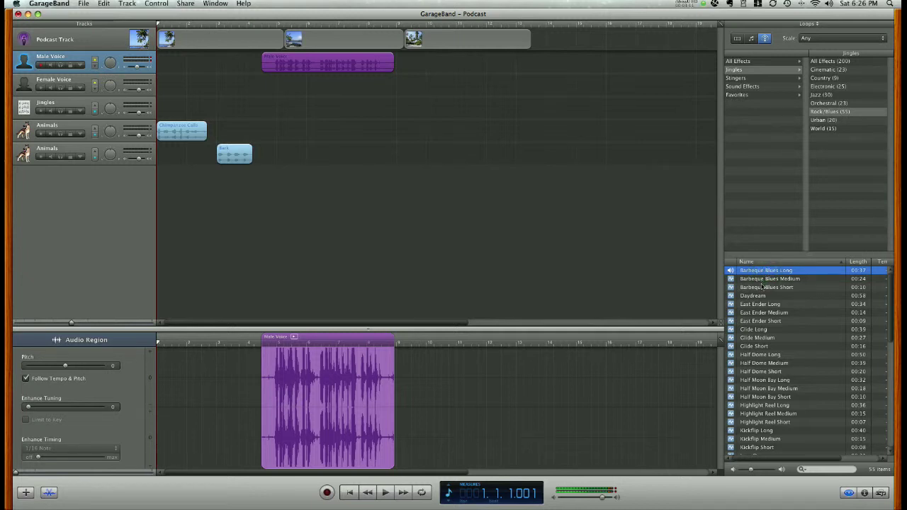
{"action": "left_click", "coordinate": [755, 296]}
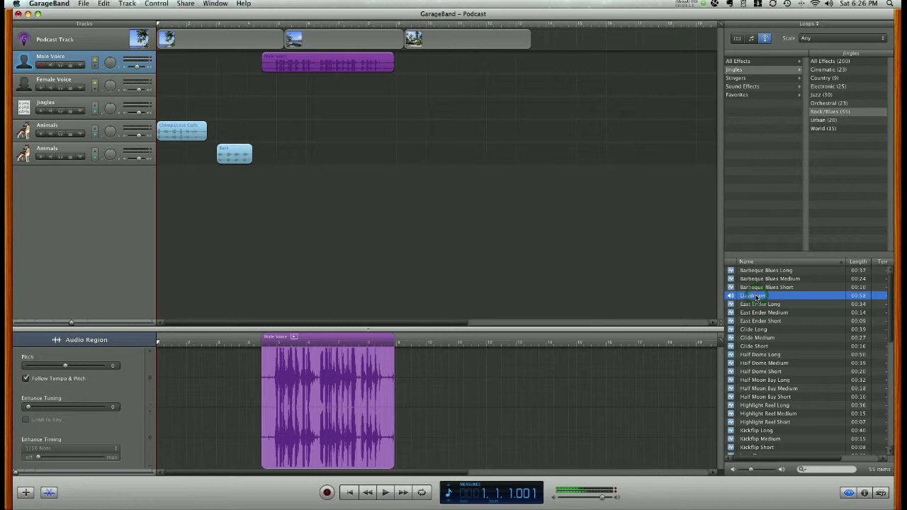
{"action": "scroll", "coordinate": [762, 332], "scroll_direction": "down", "scroll_amount": 5}
{"action": "left_click", "coordinate": [777, 351]}
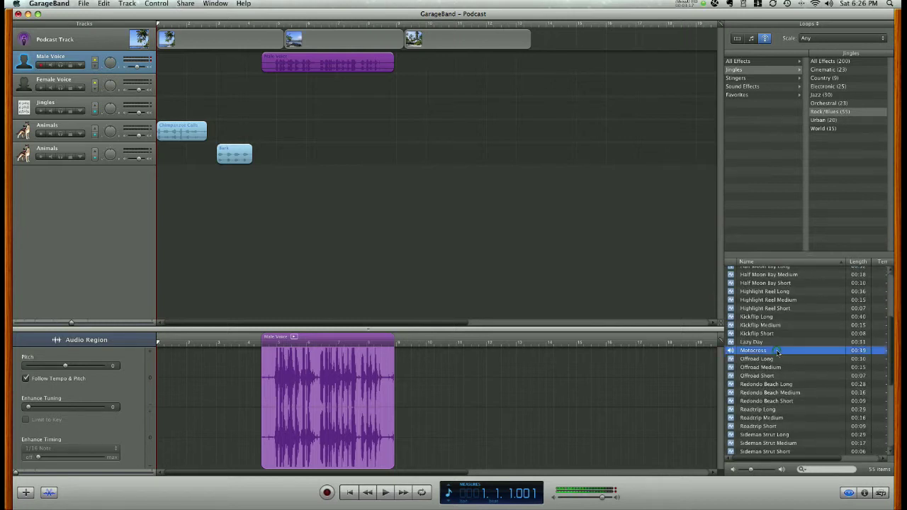
{"action": "left_click", "coordinate": [776, 375]}
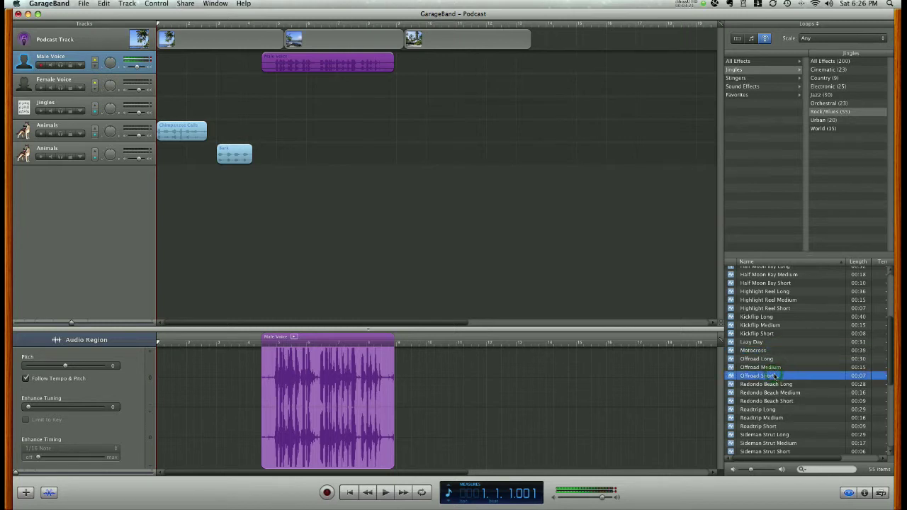
Add the Offroad Short jingle to the Jingles track, align it with measure 1, and trim its end slightly.
{"action": "left_click_drag", "start_coordinate": [786, 376], "coordinate": [218, 110]}
{"action": "left_click_drag", "start_coordinate": [213, 111], "coordinate": [168, 108]}
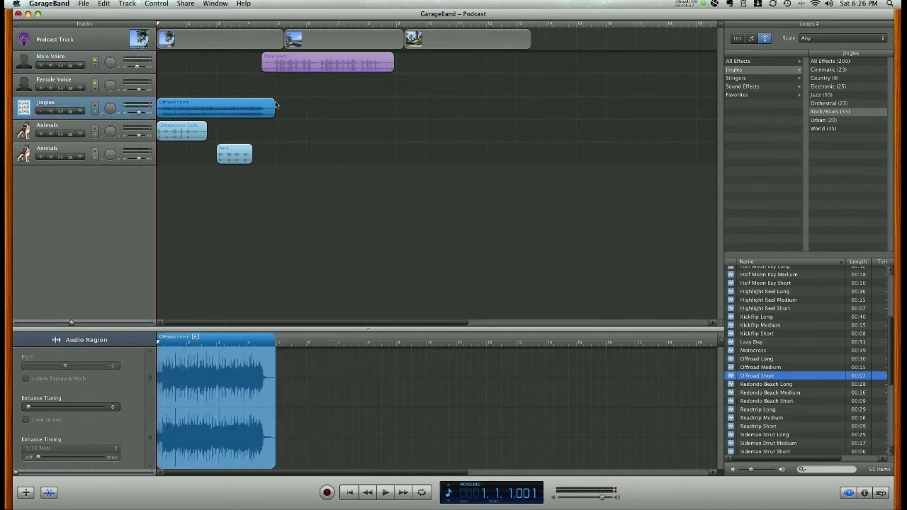
{"action": "mouse_move", "coordinate": [276, 102]}
{"action": "left_mouse_down"}
{"action": "mouse_move", "coordinate": [527, 100]}
{"action": "mouse_move", "coordinate": [275, 102]}
{"action": "left_mouse_up"}
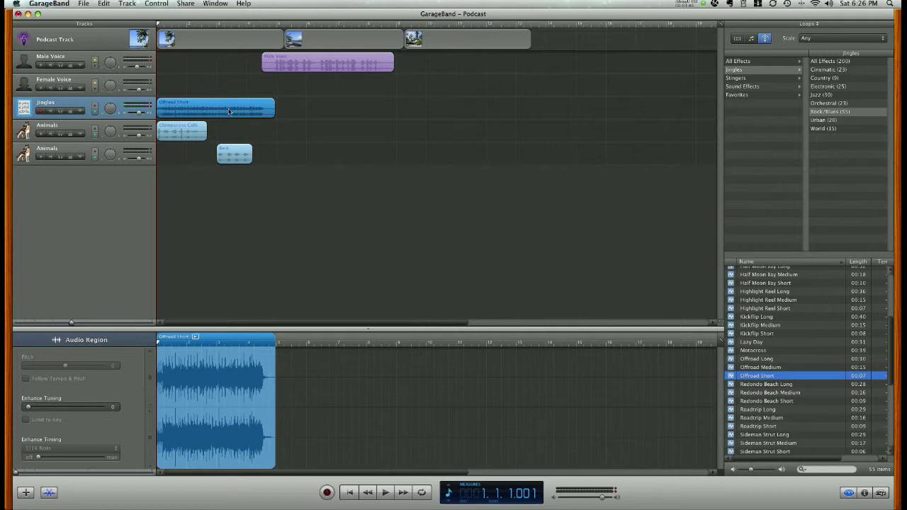